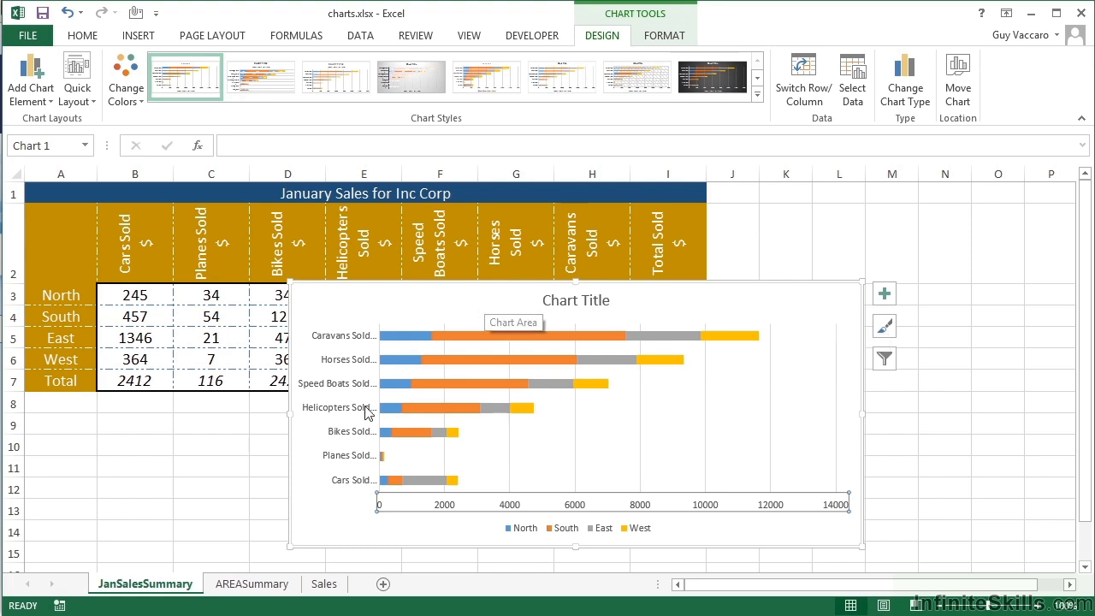
# View the charts on the AREASummary and Sales sheets and return to the JanSalesSummary sheet
pyautogui.click(219, 586)
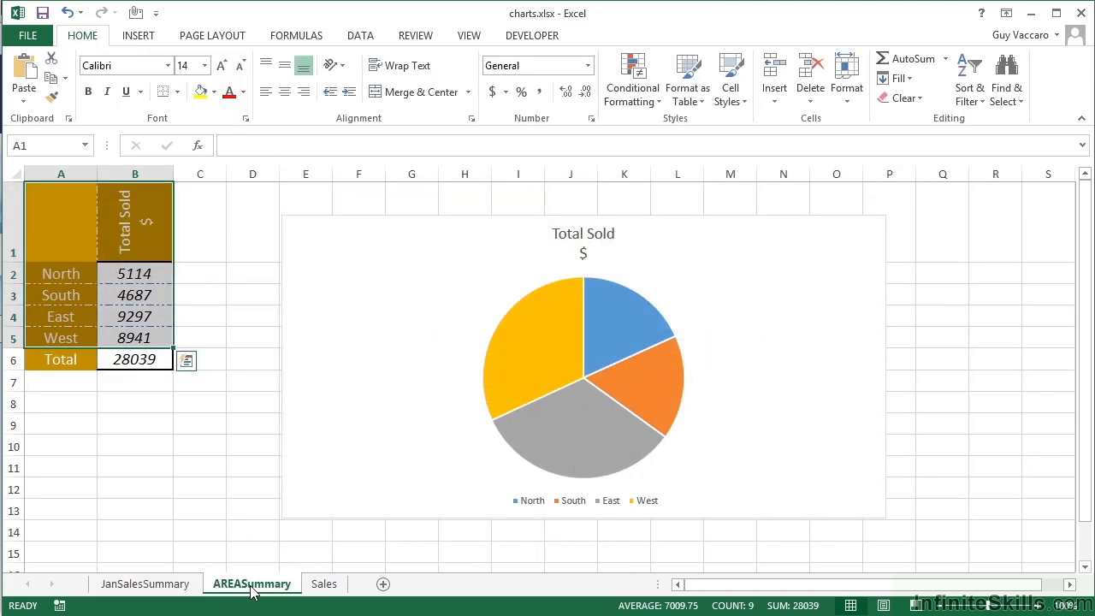
pyautogui.click(318, 585)
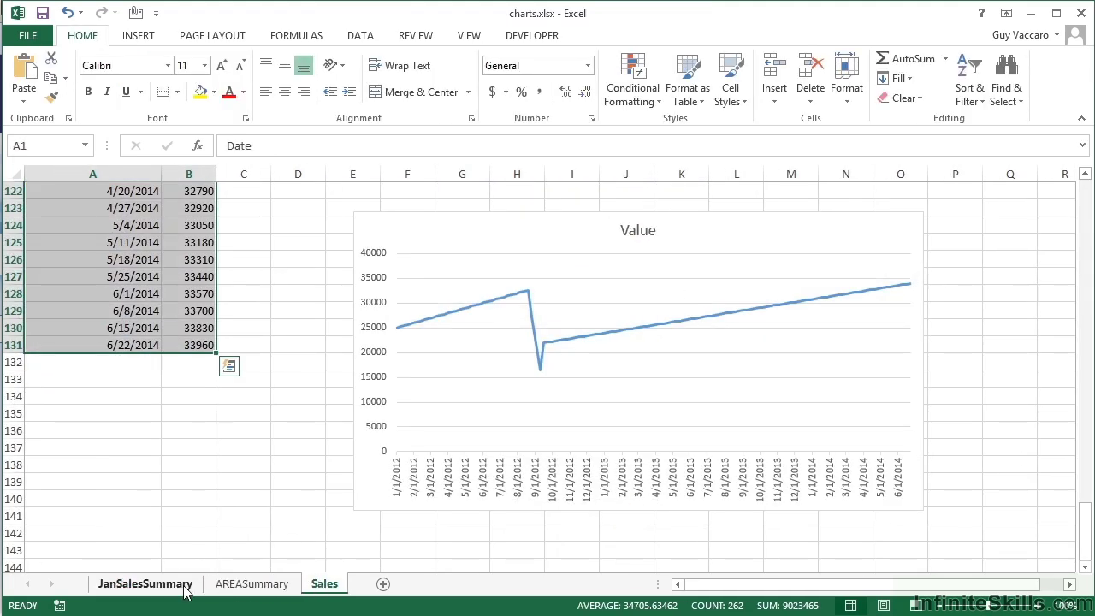
pyautogui.click(145, 584)
# Move the stacked bar chart from JanSalesSummary to its own new sheet named Chart1
pyautogui.click(675, 306)
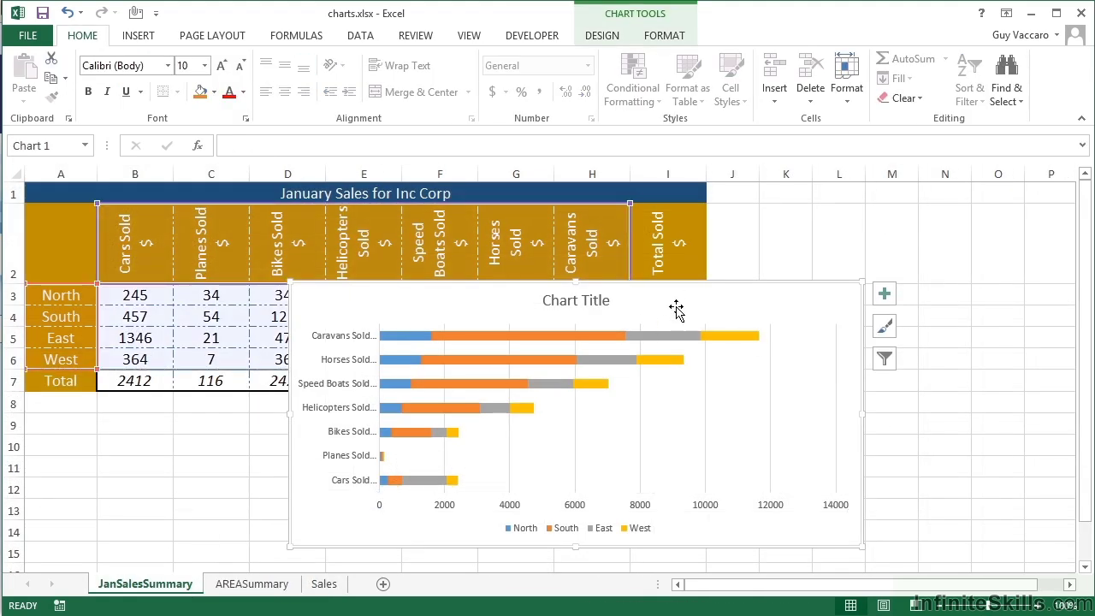
pyautogui.click(614, 37)
pyautogui.click(959, 81)
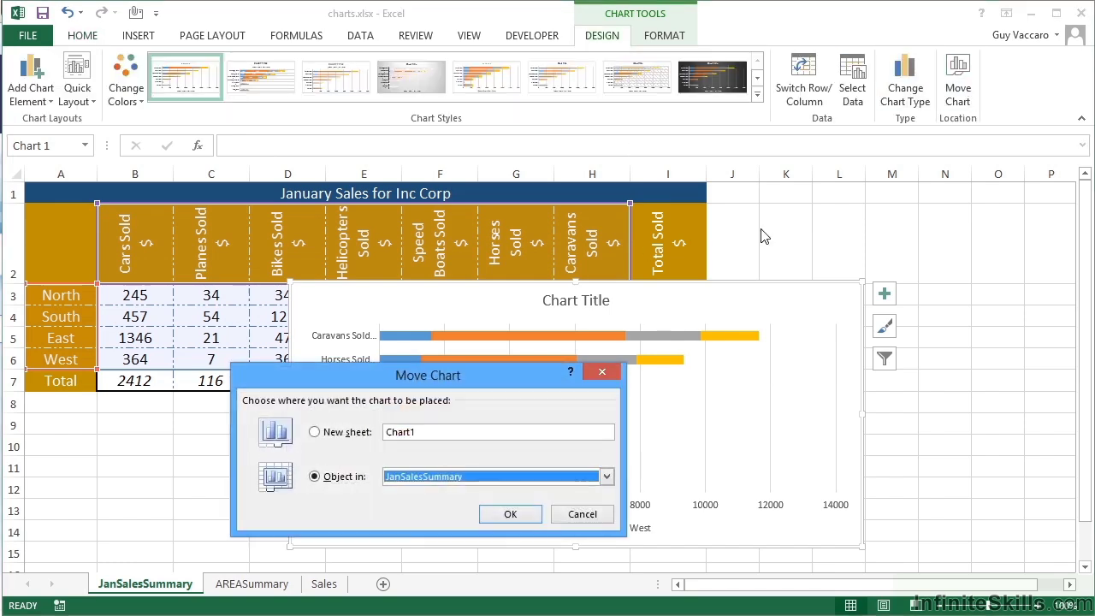
pyautogui.click(353, 432)
pyautogui.click(521, 517)
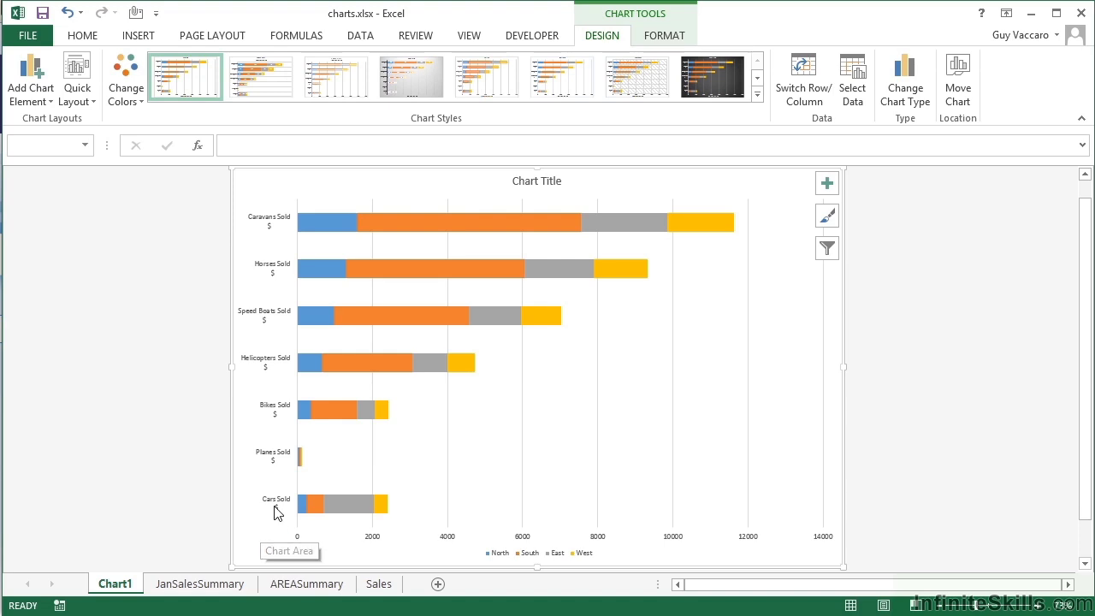
# Apply quick layout Layout 4 and chart style Style 11 to the stacked bar chart
pyautogui.click(93, 102)
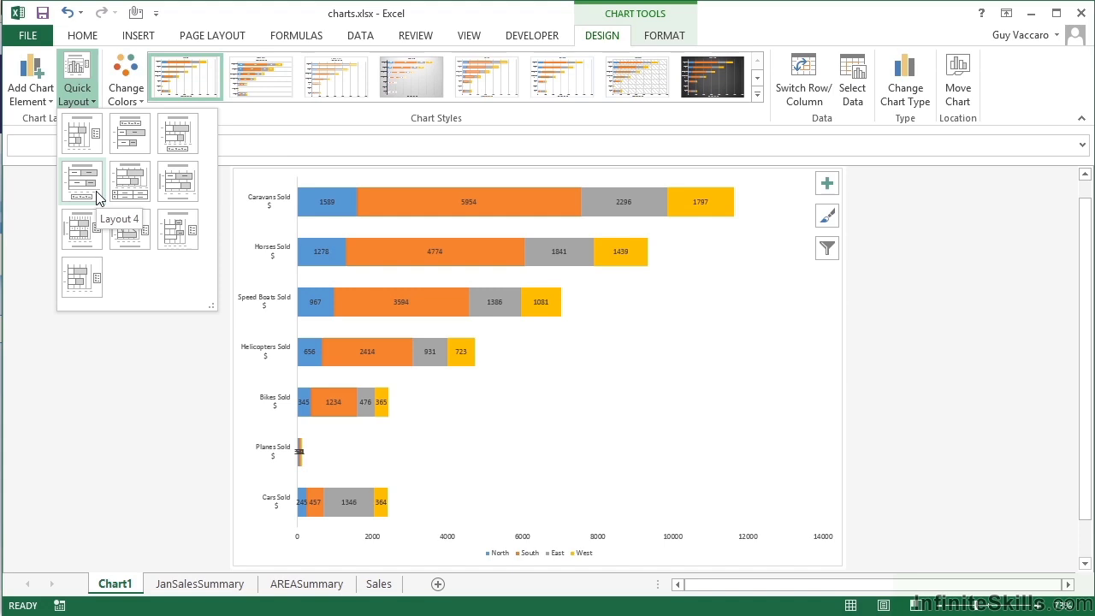
pyautogui.click(88, 189)
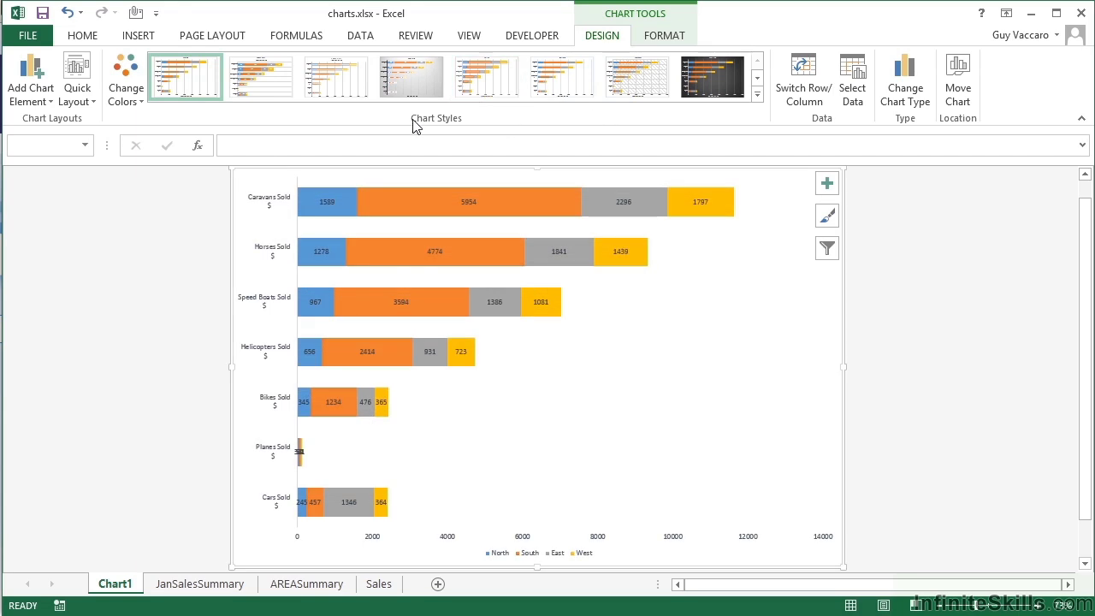
pyautogui.click(757, 95)
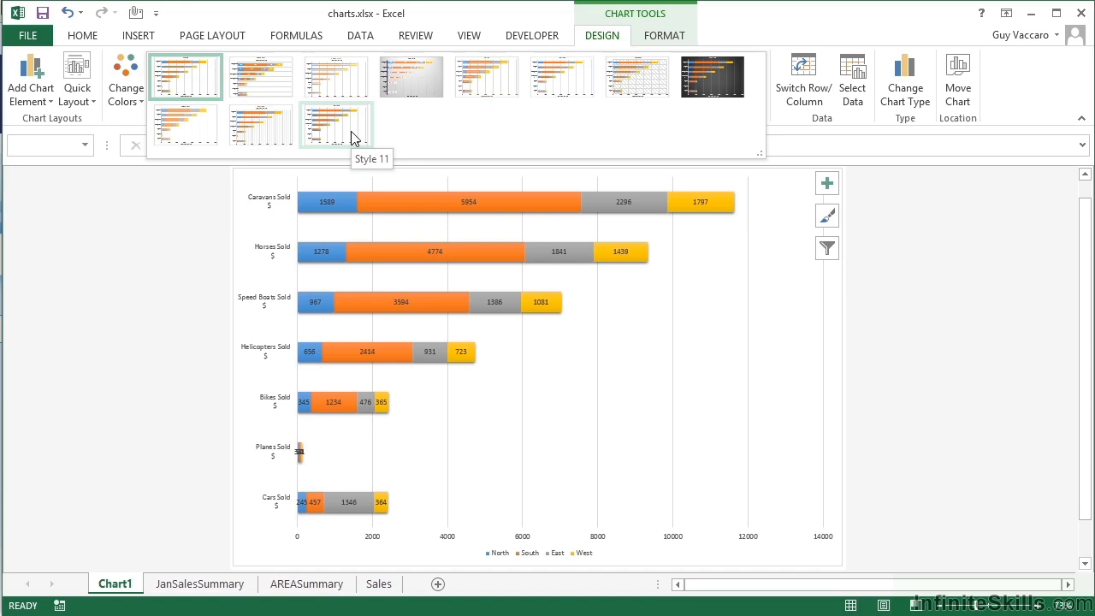
pyautogui.click(351, 130)
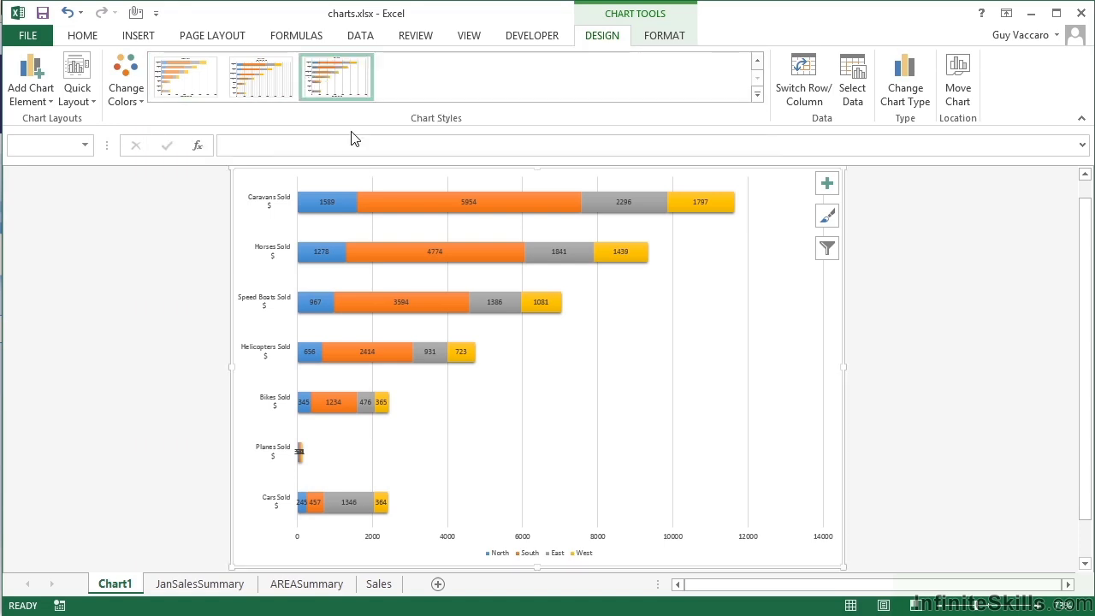
# Browse the available chart styles and quick layouts again and reapply Style 11 to the chart
pyautogui.click(757, 96)
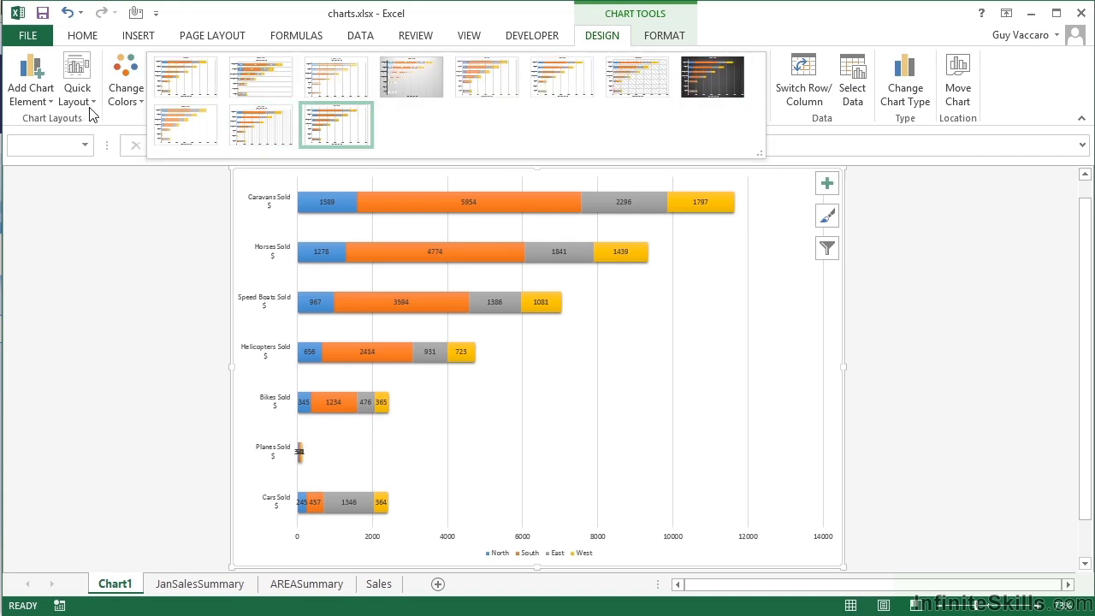
pyautogui.click(95, 105)
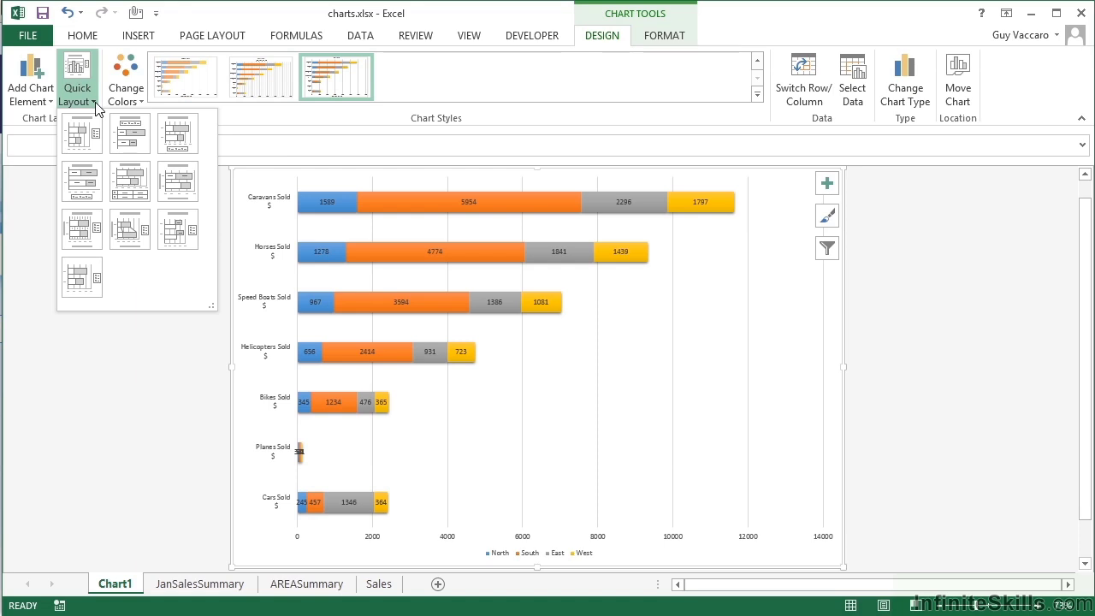
pyautogui.click(758, 96)
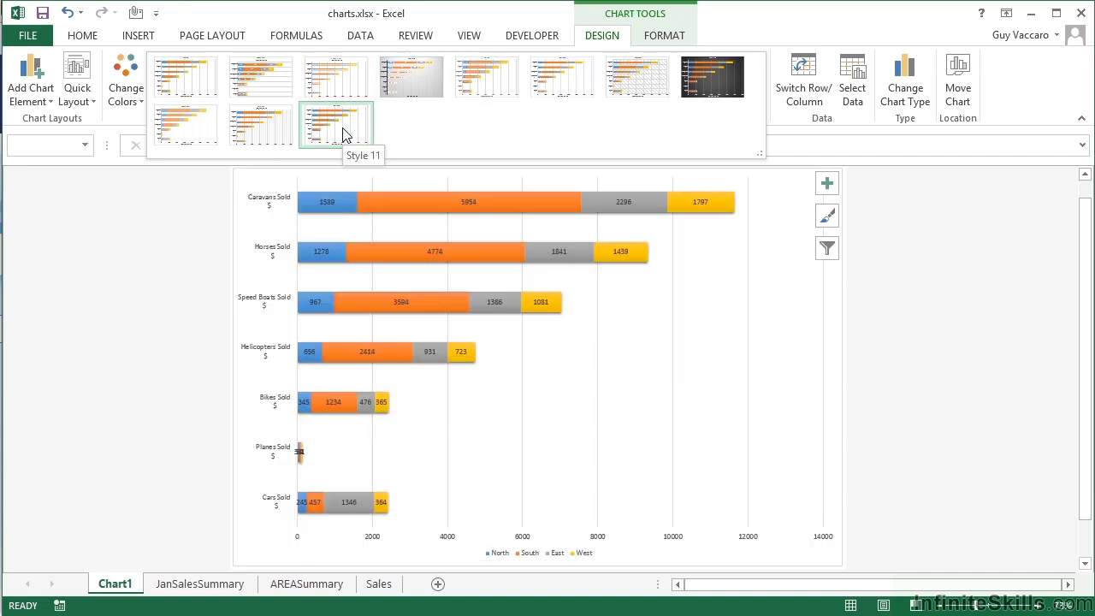
pyautogui.click(346, 134)
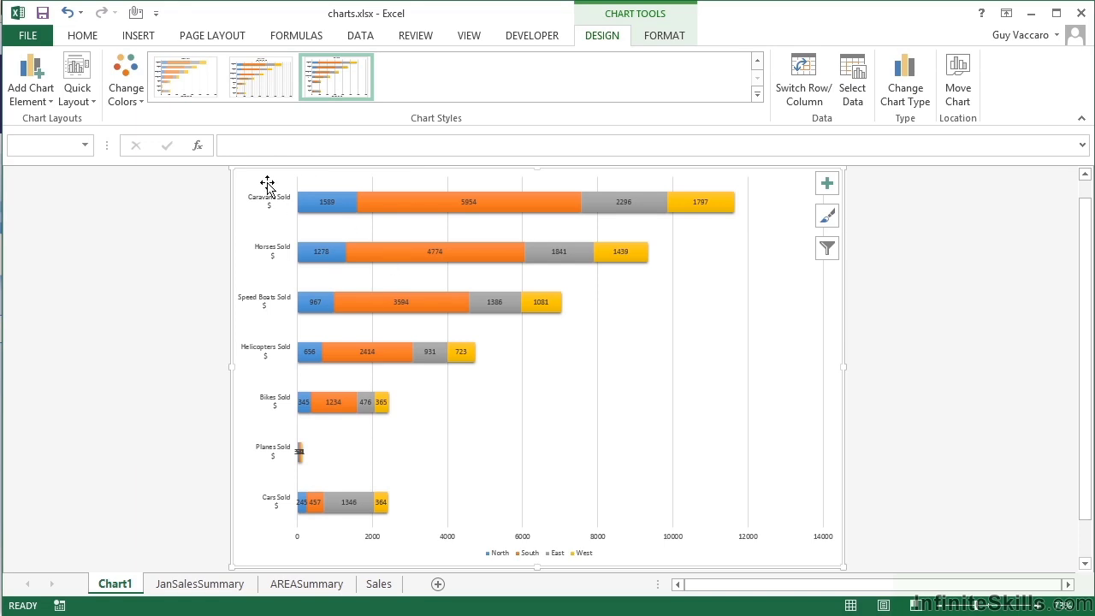
# Try the fourth, third and second Colorful palettes on the chart in turn, and return to the first one
pyautogui.click(140, 103)
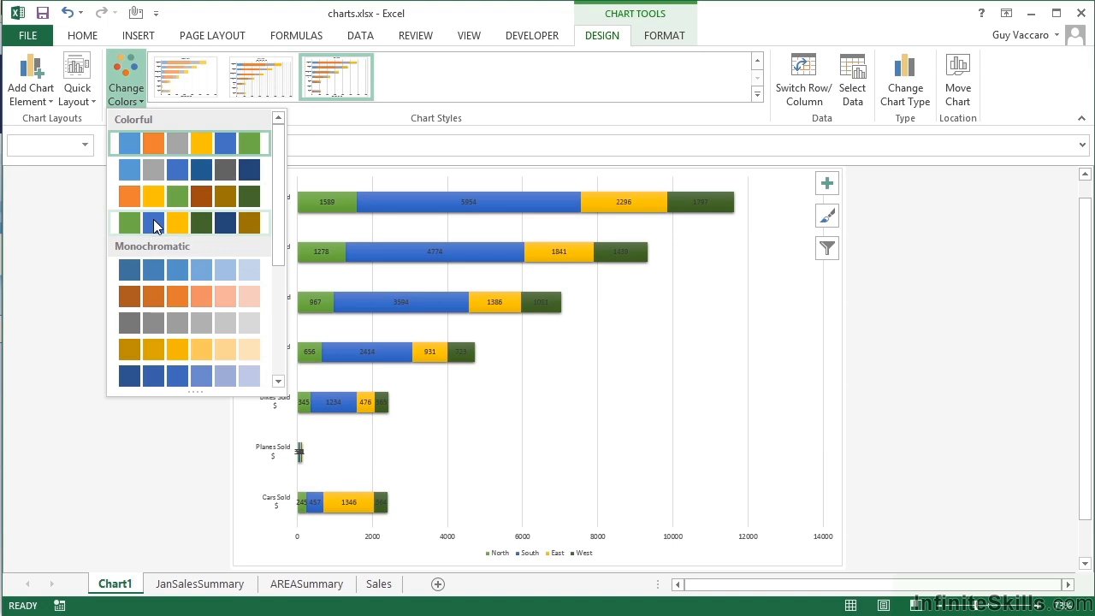
pyautogui.click(149, 222)
pyautogui.click(130, 98)
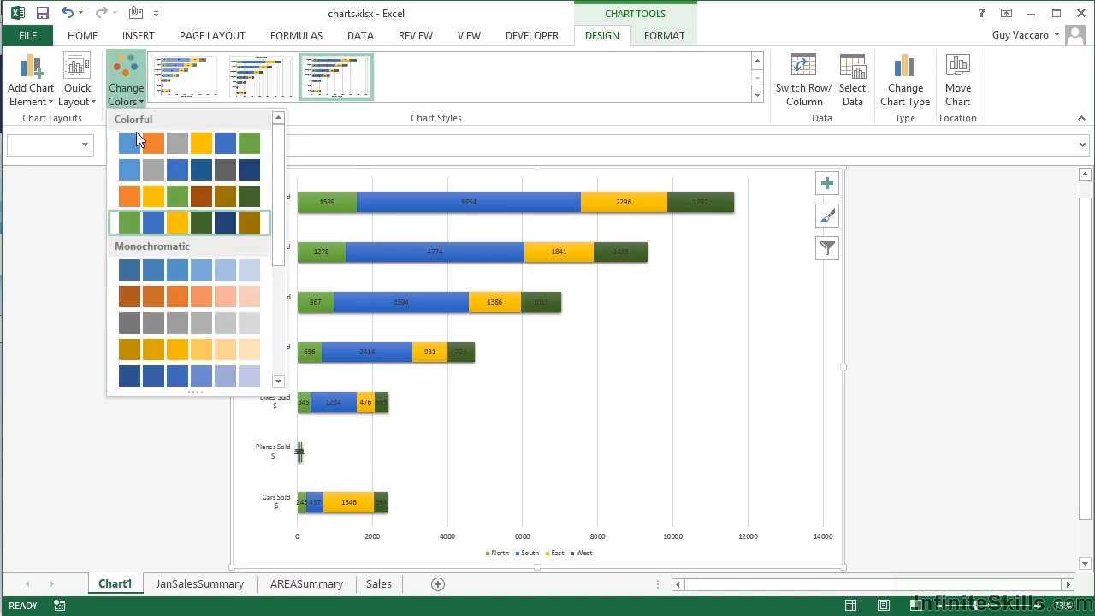
pyautogui.click(148, 195)
pyautogui.click(132, 98)
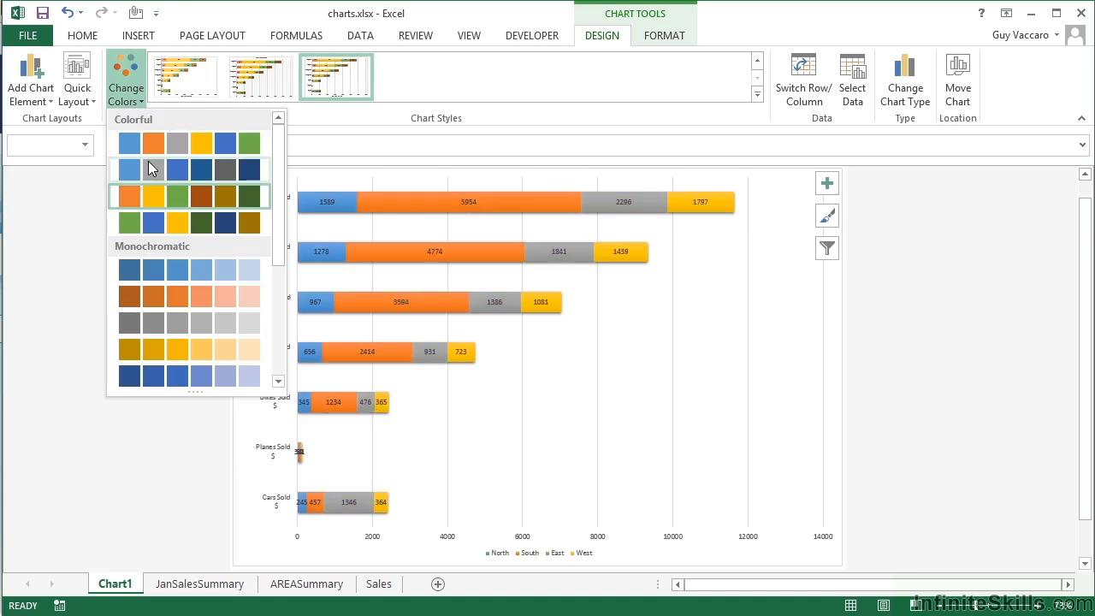
pyautogui.click(148, 164)
pyautogui.click(139, 101)
pyautogui.click(143, 141)
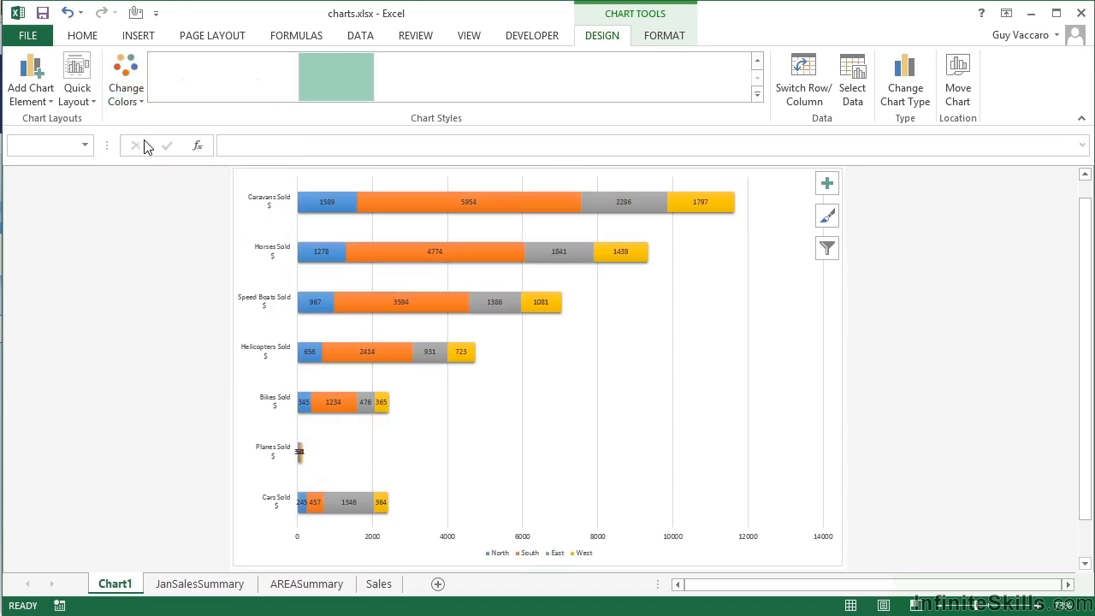
# Preview the Monochromatic palettes on the chart, and apply the third Colorful palette starting with orange, yellow and green
pyautogui.click(138, 102)
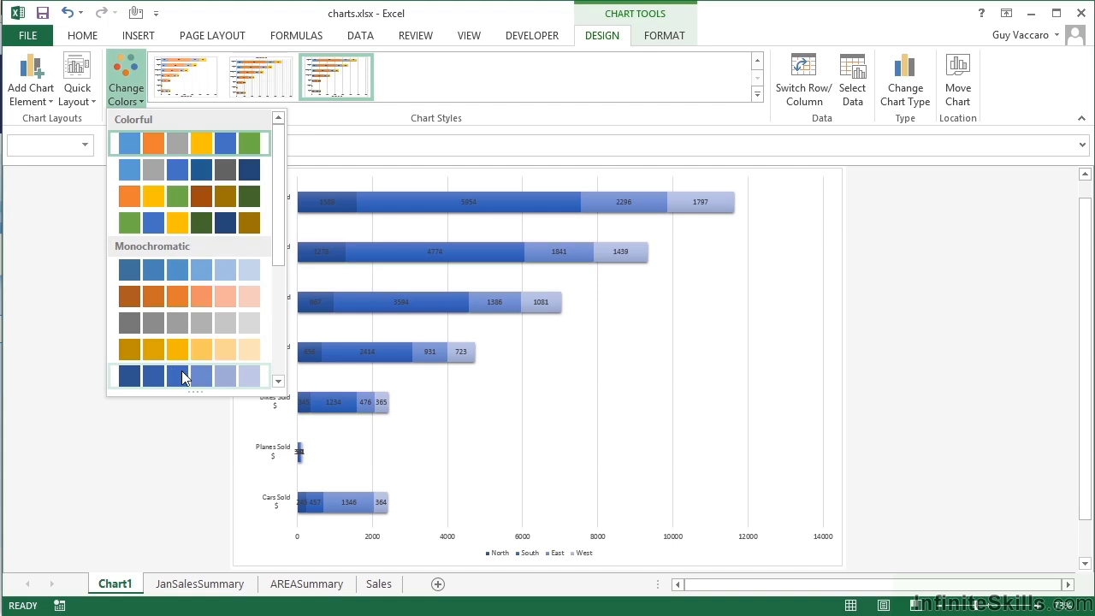
pyautogui.click(278, 382)
pyautogui.click(278, 382)
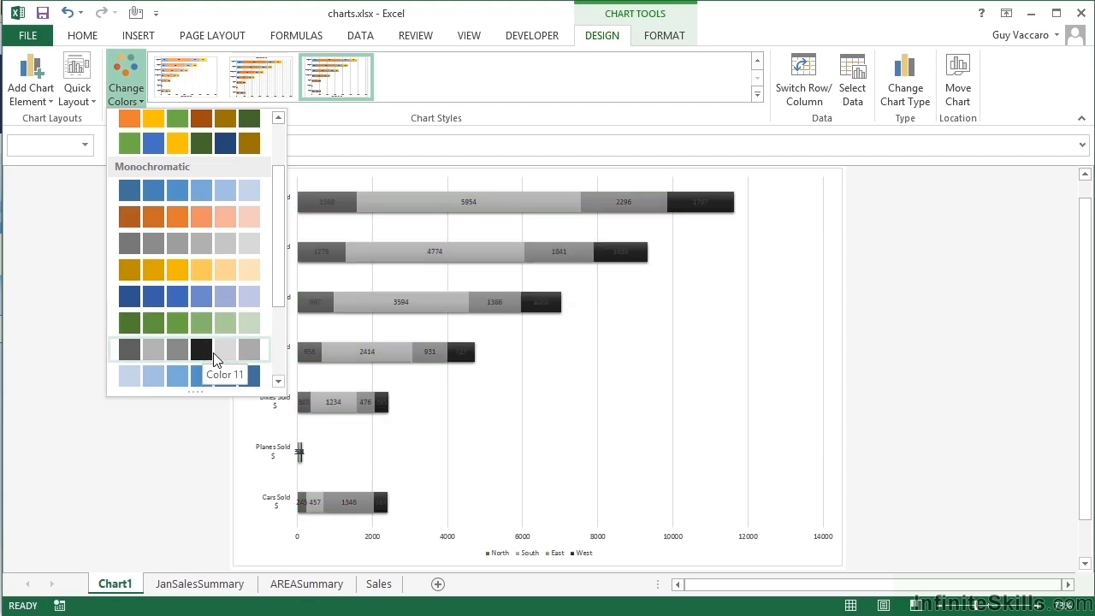
pyautogui.click(278, 383)
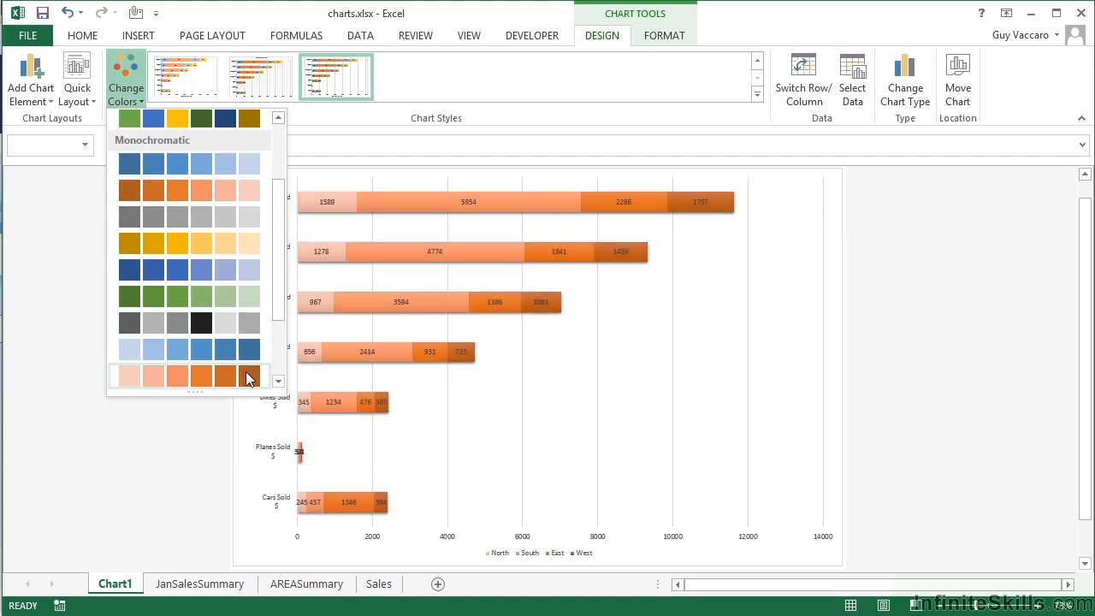
pyautogui.click(278, 381)
pyautogui.click(278, 382)
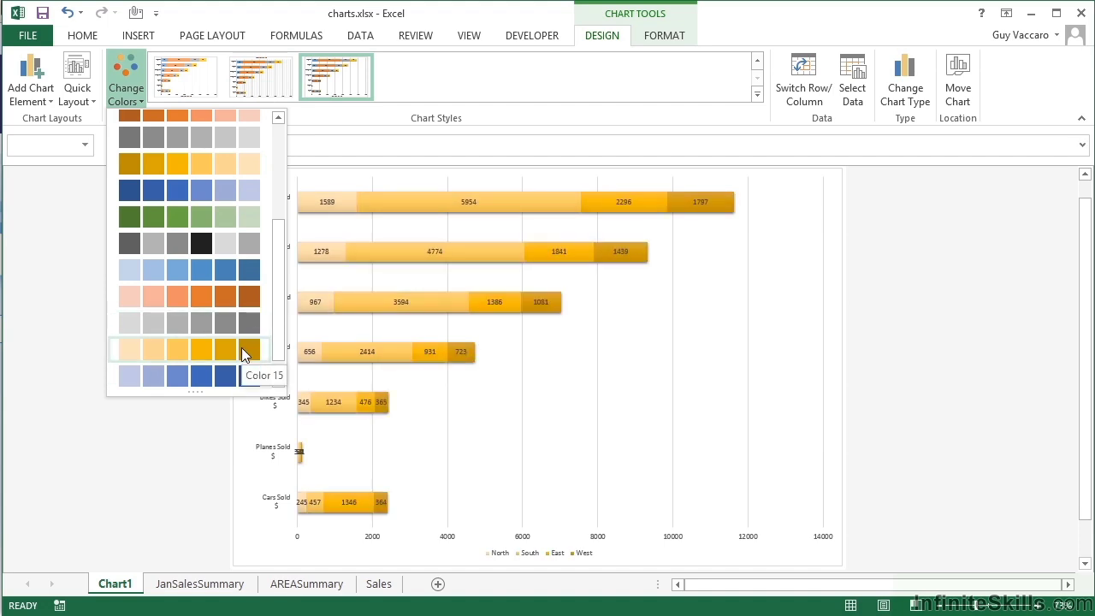
pyautogui.moveTo(276, 350); pyautogui.dragTo(276, 223)
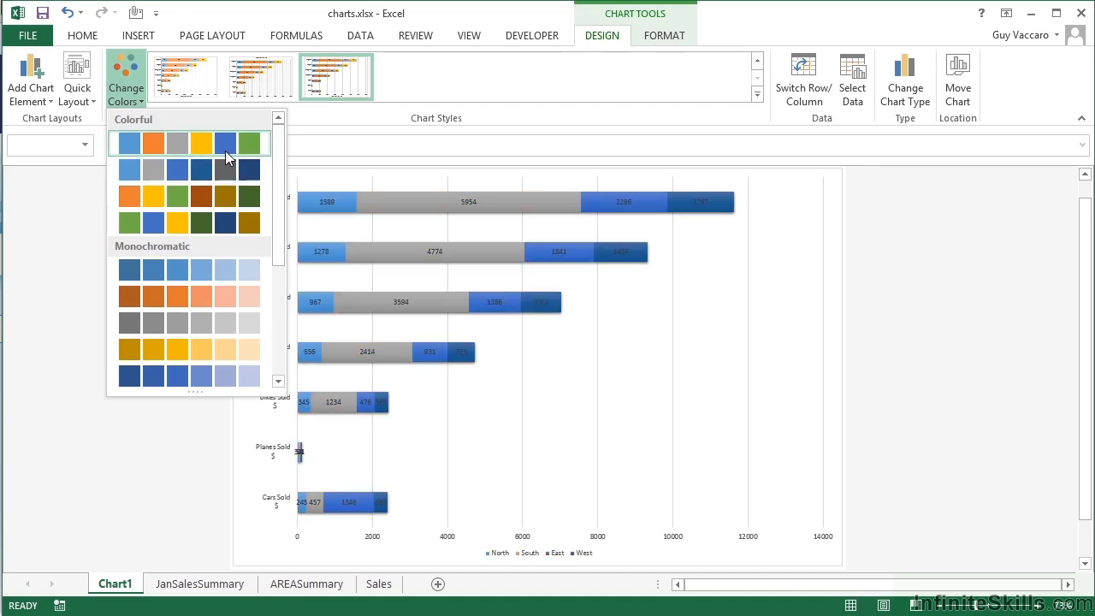
pyautogui.click(211, 202)
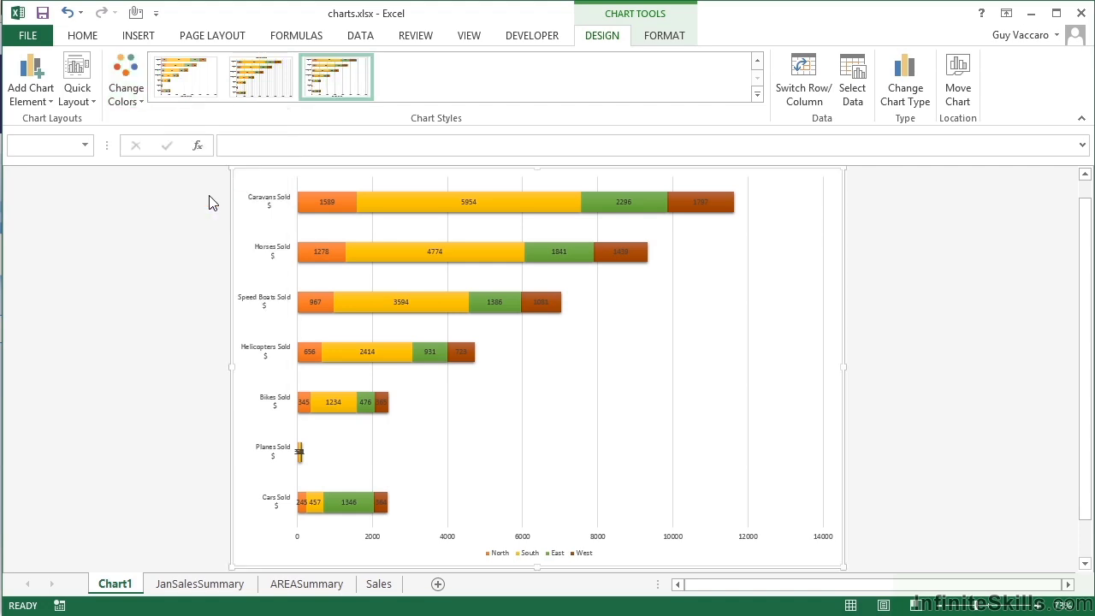
# Set the workbook's theme colors to Red Orange and preview the chart color palettes based on them
pyautogui.click(205, 38)
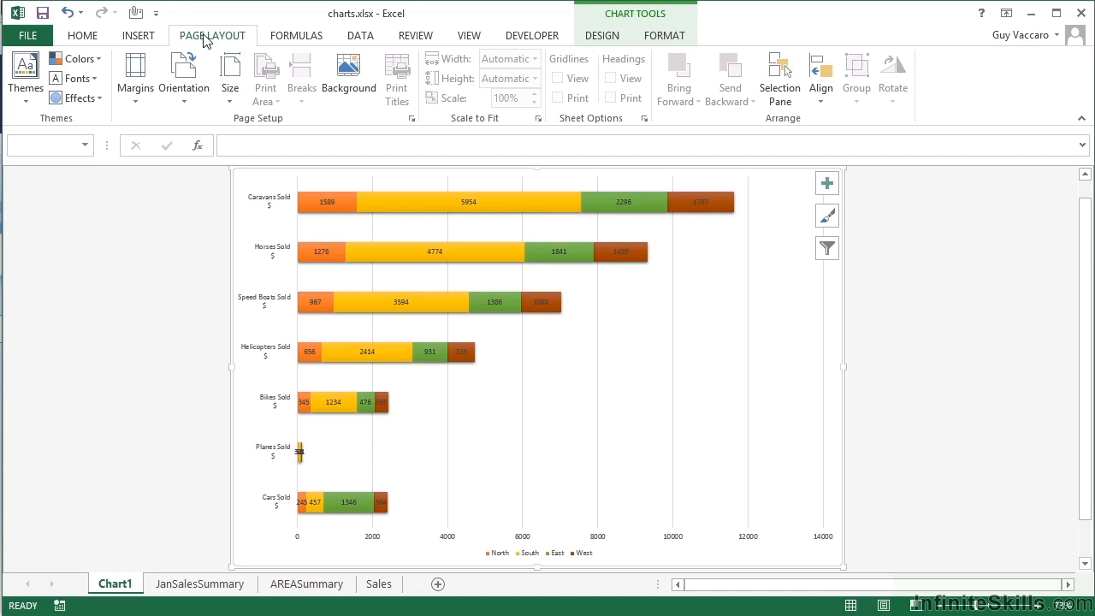
pyautogui.click(79, 58)
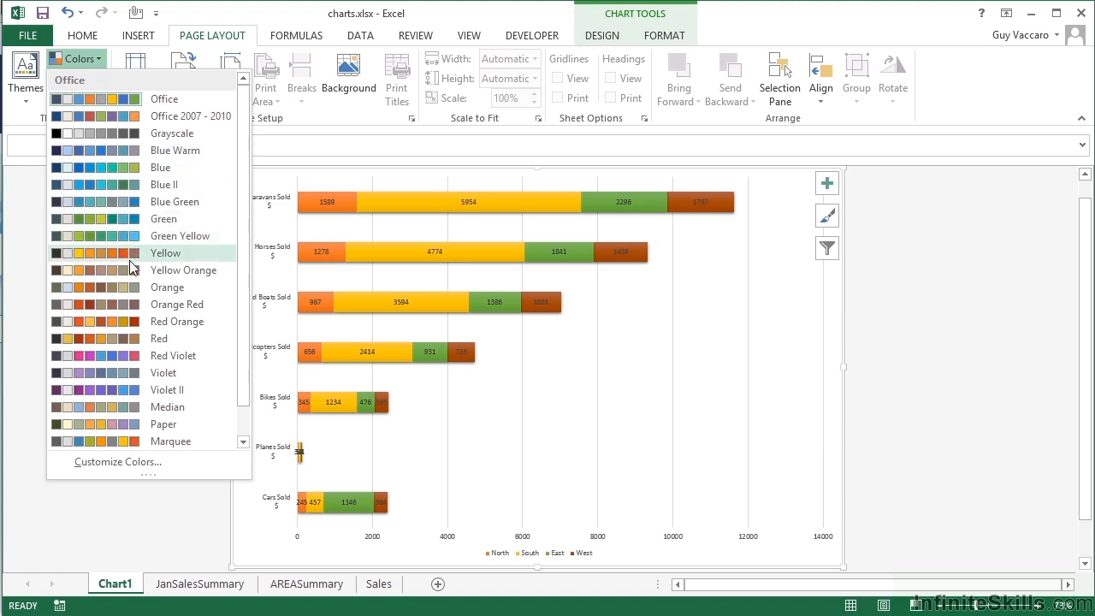
pyautogui.click(121, 324)
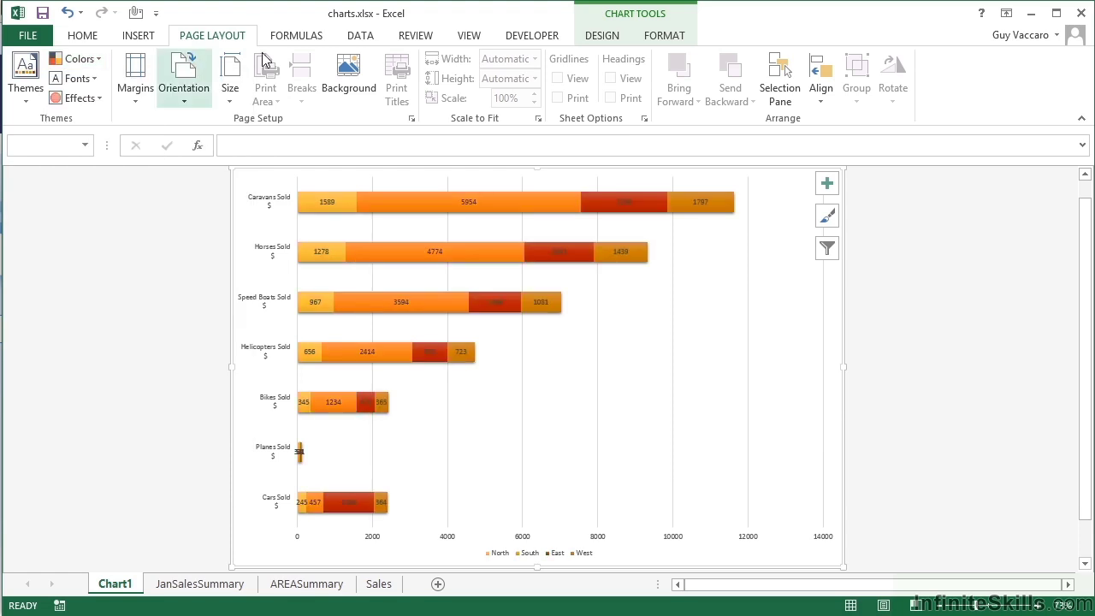
pyautogui.click(604, 38)
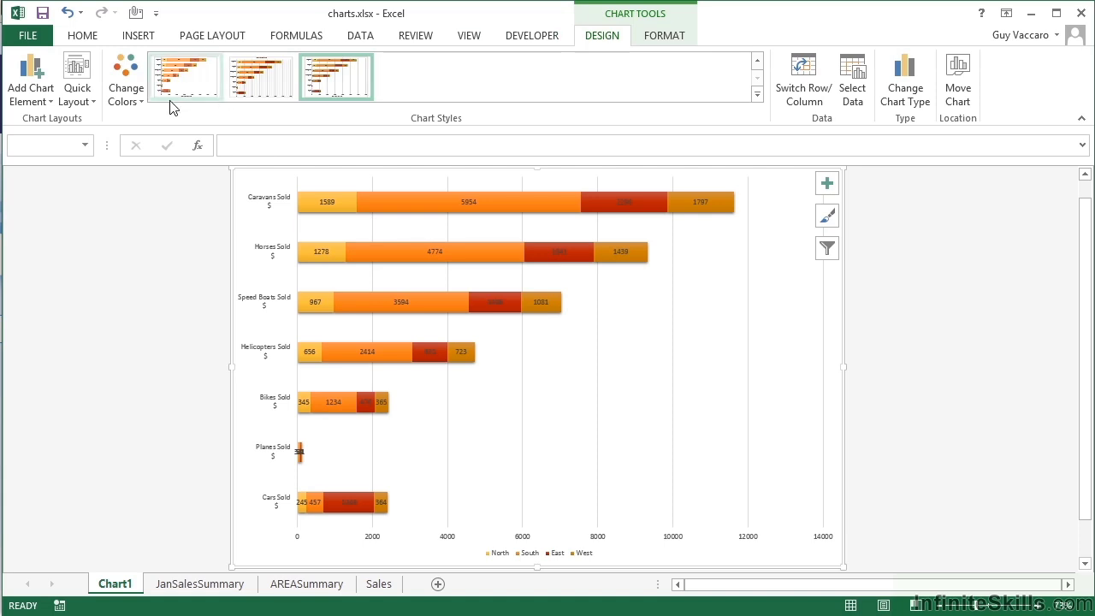
pyautogui.click(126, 94)
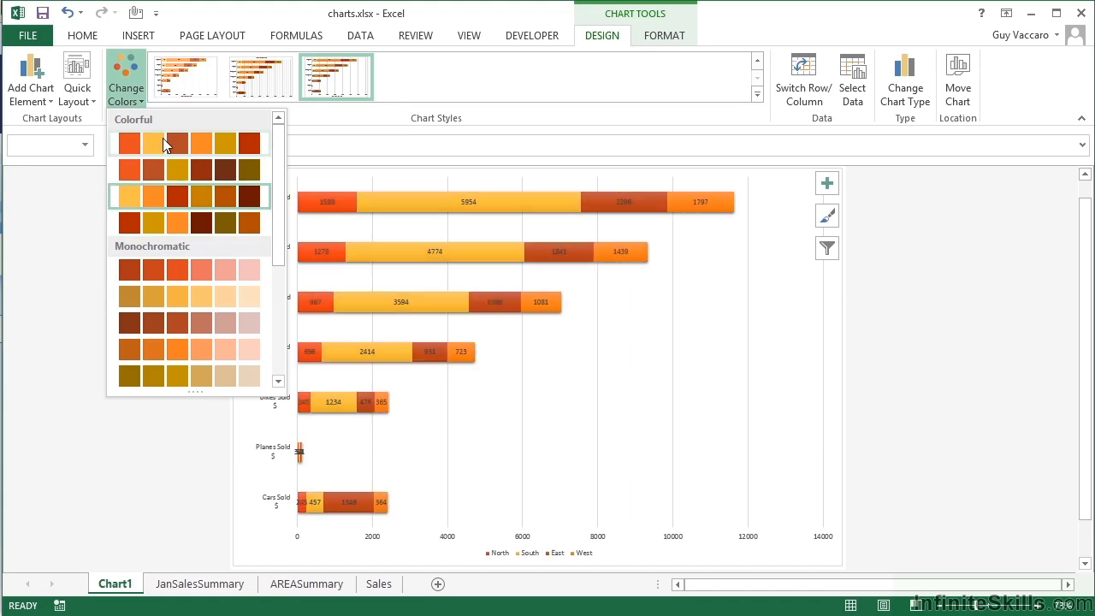
# Set the workbook's theme colors to Green
pyautogui.click(212, 35)
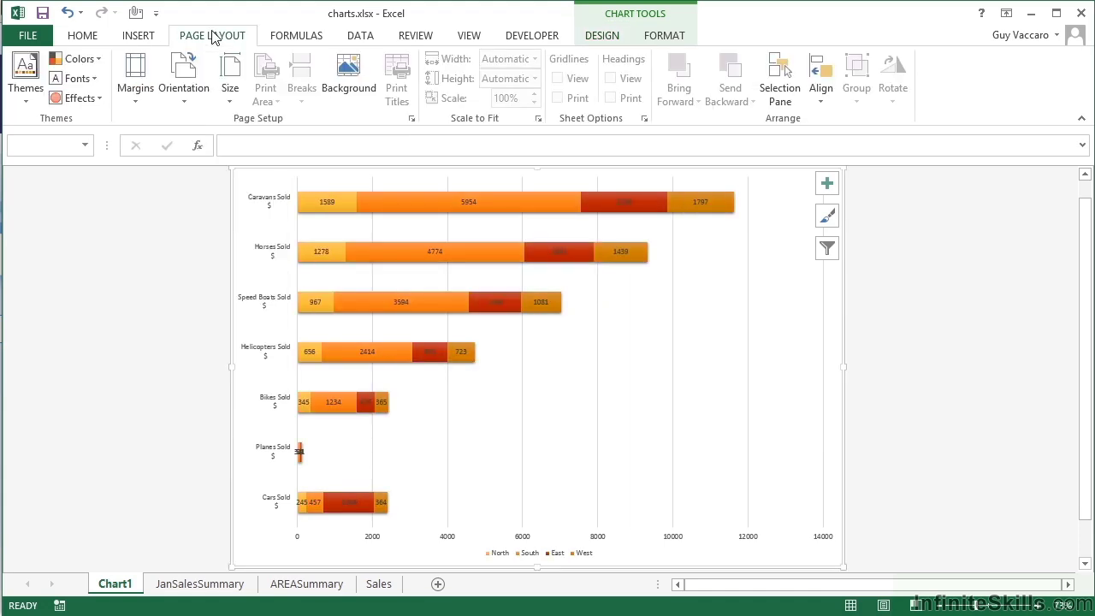
pyautogui.click(96, 60)
pyautogui.moveTo(243, 350); pyautogui.dragTo(242, 384)
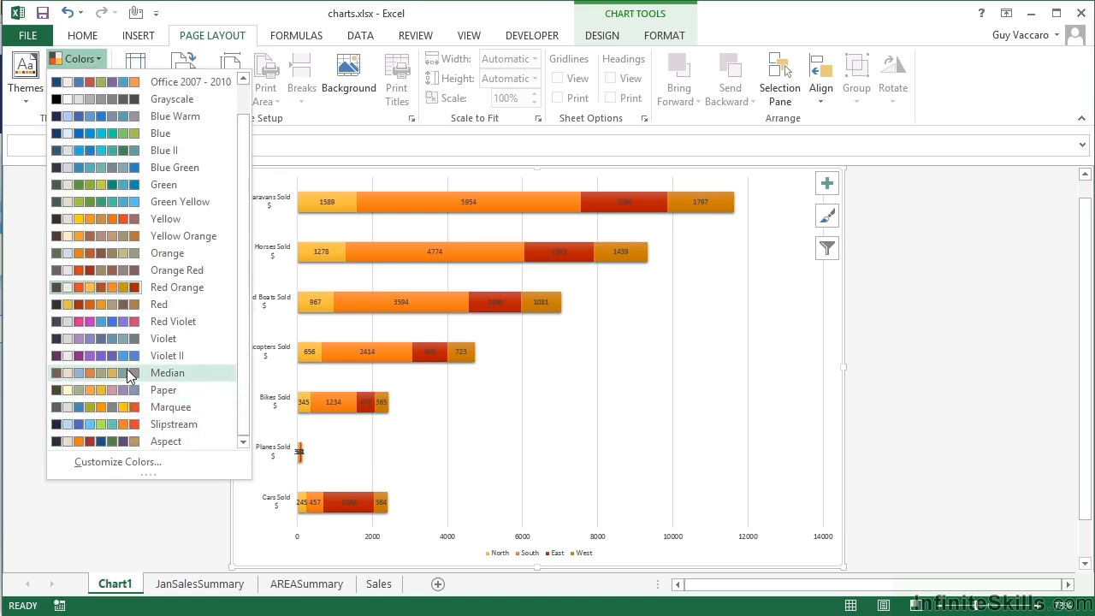
pyautogui.click(125, 190)
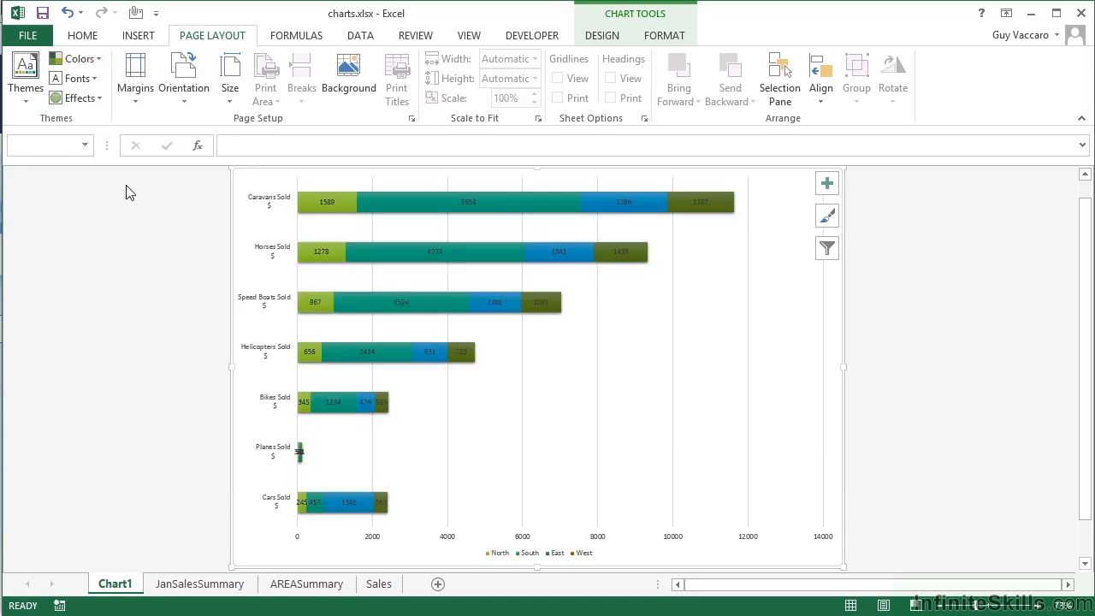
# Recolor the chart with the Monochromatic yellow-green palette that runs from light to dark
pyautogui.click(614, 37)
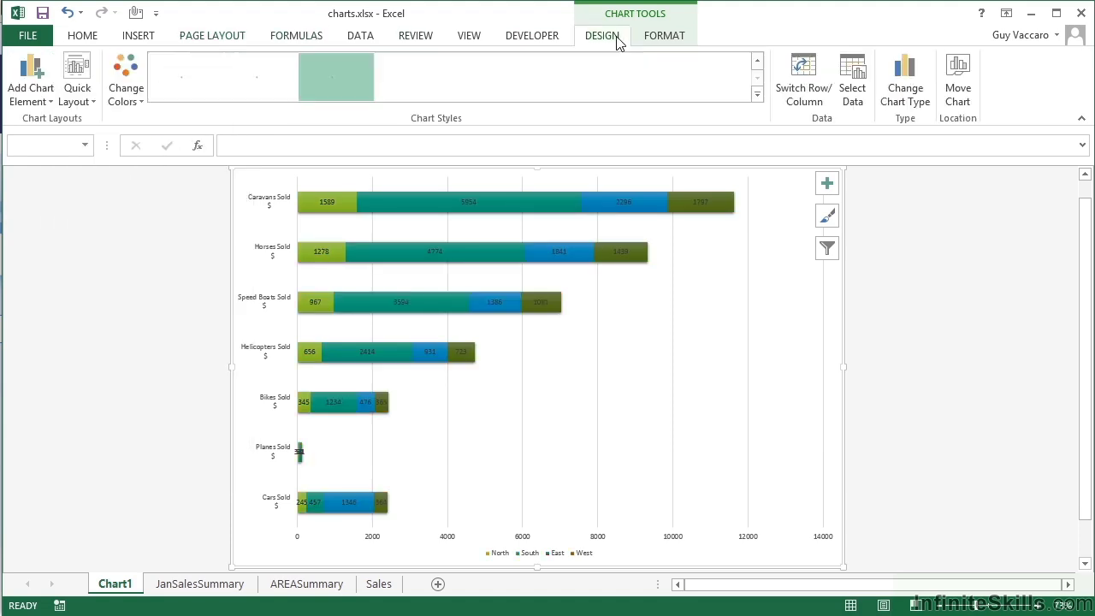
pyautogui.click(134, 103)
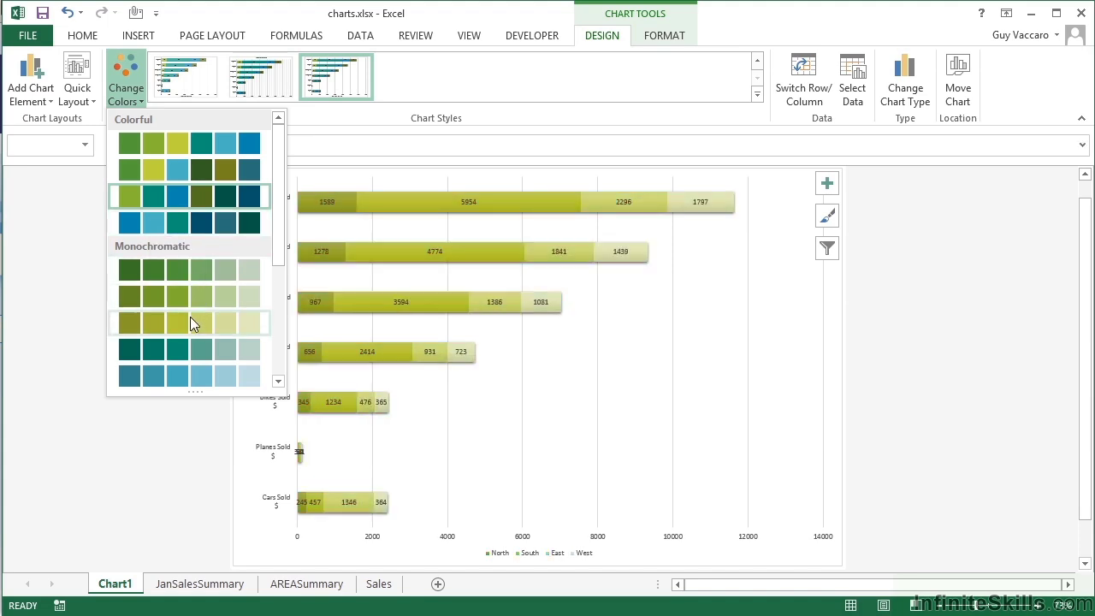
pyautogui.scroll(-3, 190, 321)
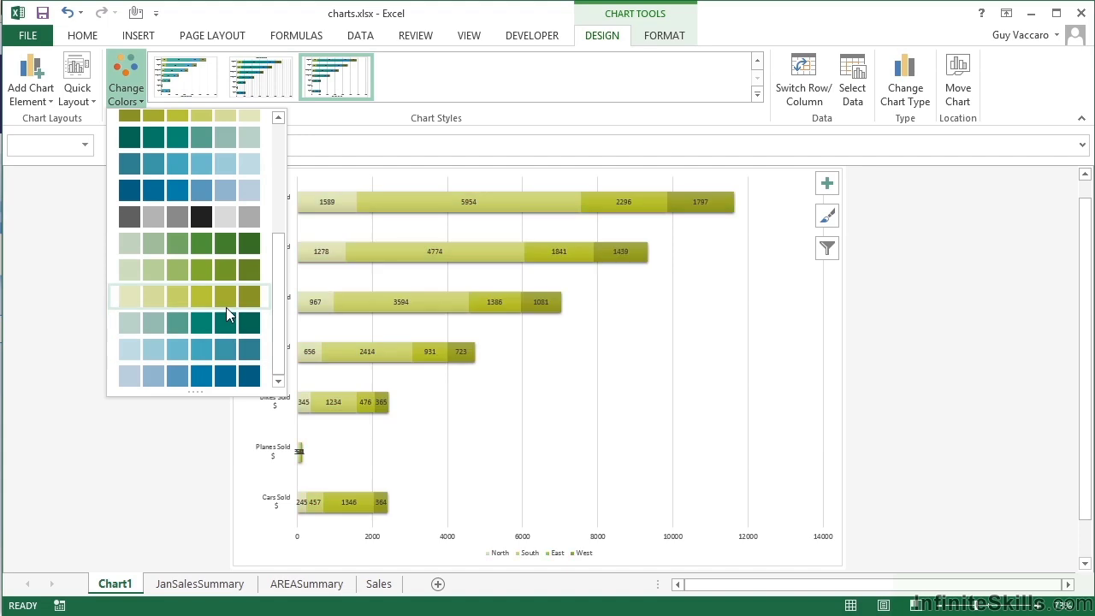
pyautogui.click(223, 303)
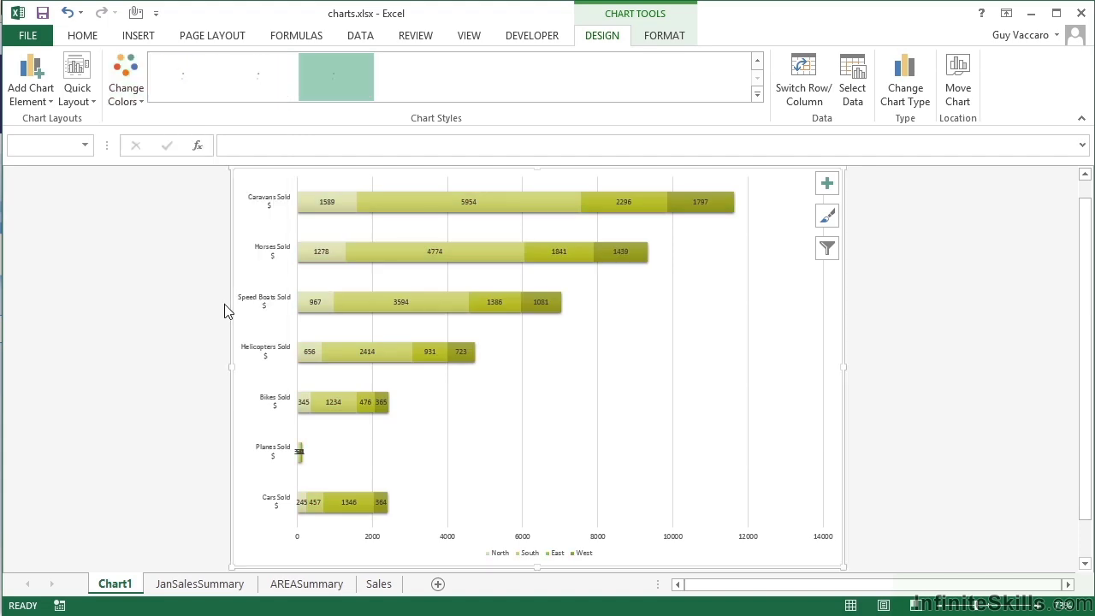